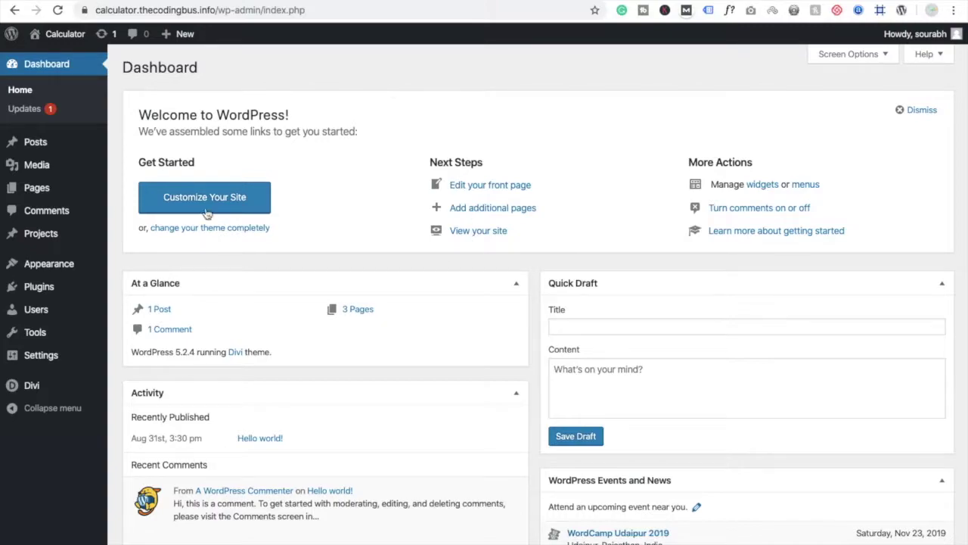
- Search the plugin directory for 'smart slider' from the Add Plugins page
{"action": "mouse_move", "coordinate": [43, 285]}
{"action": "left_click", "coordinate": [129, 308]}
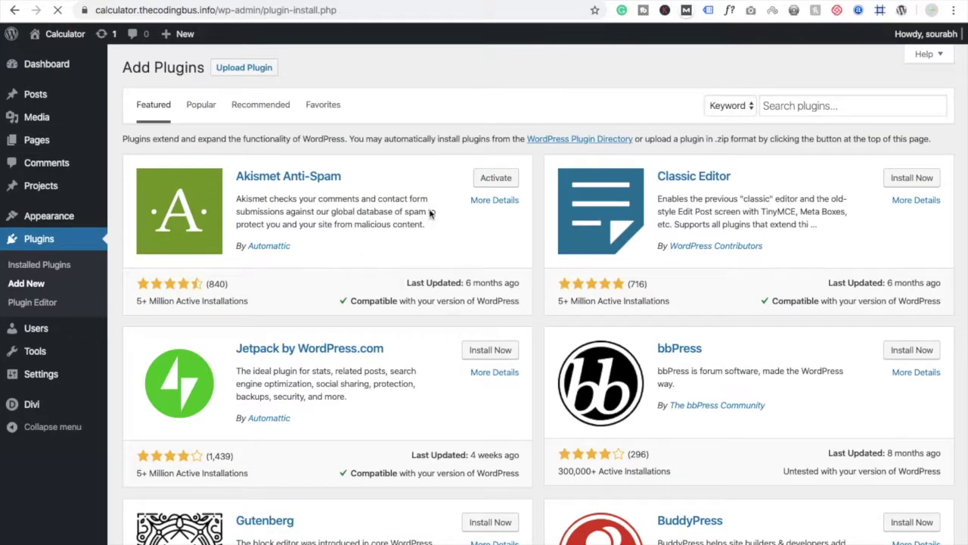
{"action": "left_click", "coordinate": [814, 107]}
{"action": "type", "text": "smart slider"}
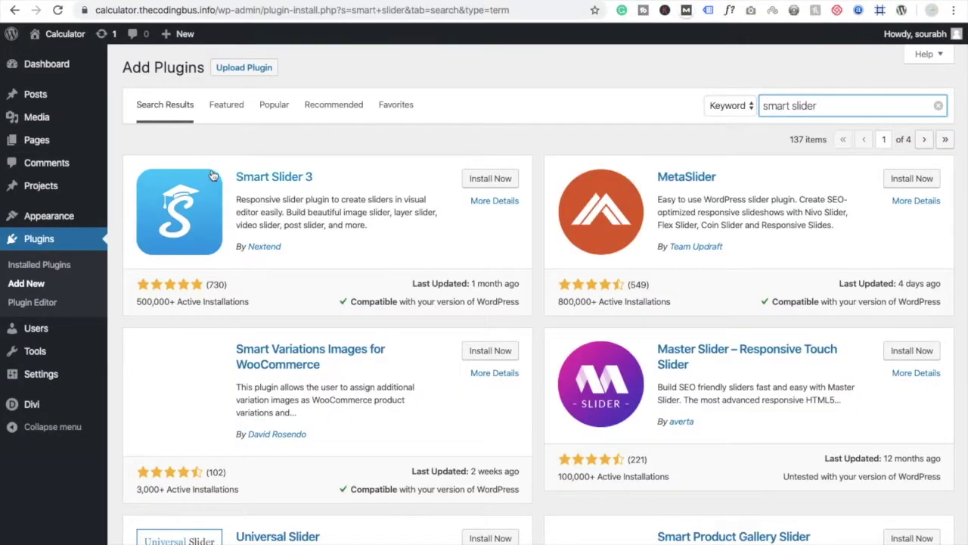
- Install Smart Slider 3 from its search result card
{"action": "left_click", "coordinate": [478, 184]}
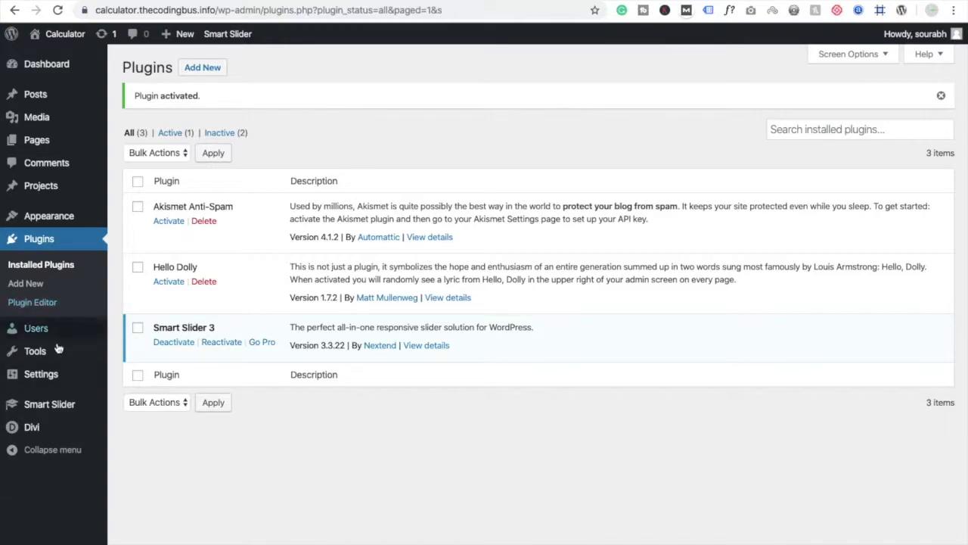
- From the Smart Slider dashboard, create a 1200×500 Default-preset slider named 'Main Slider'
{"action": "left_click", "coordinate": [34, 404]}
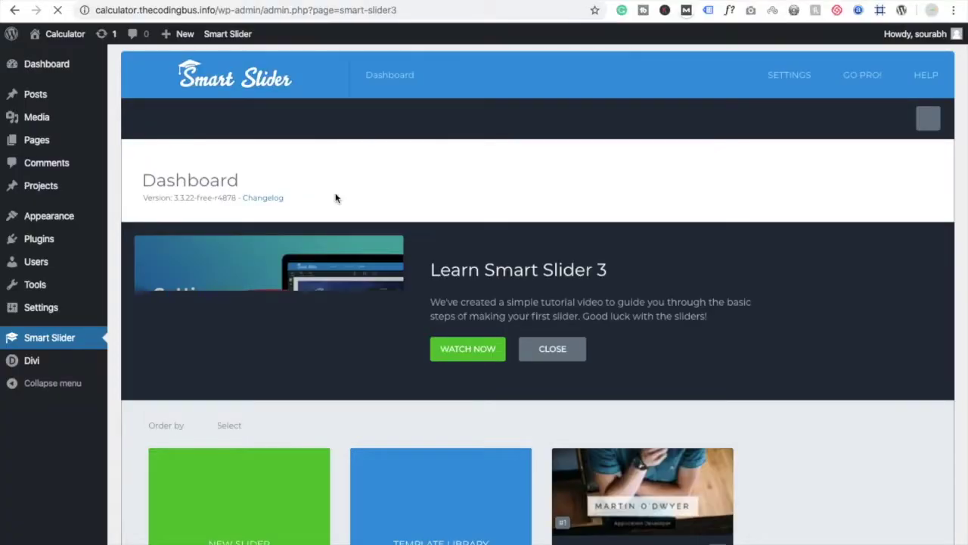
{"action": "scroll", "coordinate": [521, 303], "scroll_direction": "down", "scroll_amount": 1}
{"action": "scroll", "coordinate": [520, 302], "scroll_direction": "down", "scroll_amount": 2}
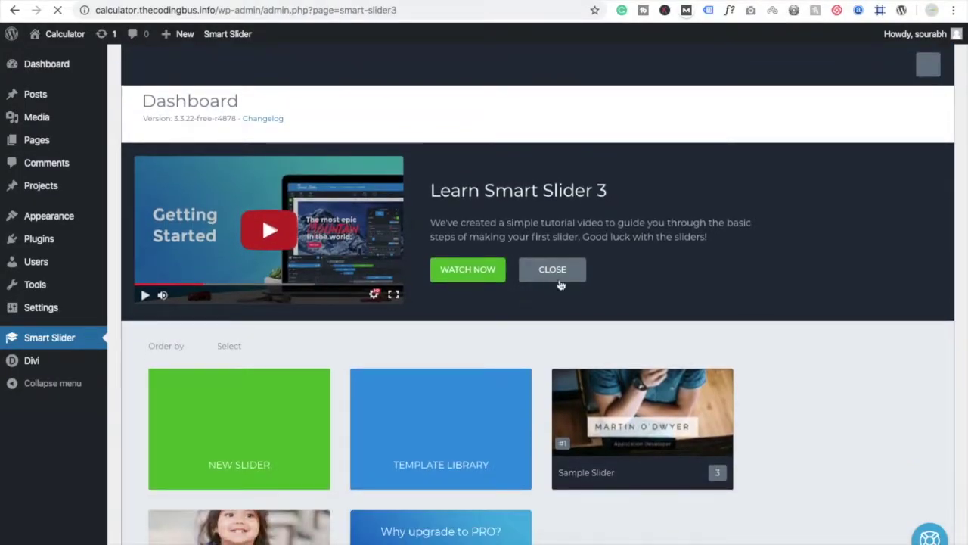
{"action": "left_click", "coordinate": [553, 270]}
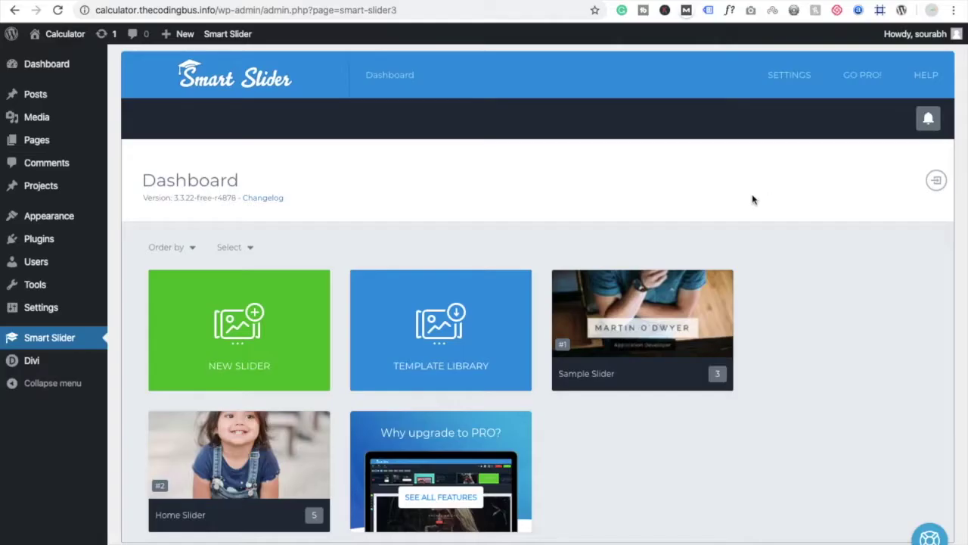
{"action": "left_click", "coordinate": [242, 323]}
{"action": "double_click", "coordinate": [441, 198]}
{"action": "type", "text": "Main Slider"}
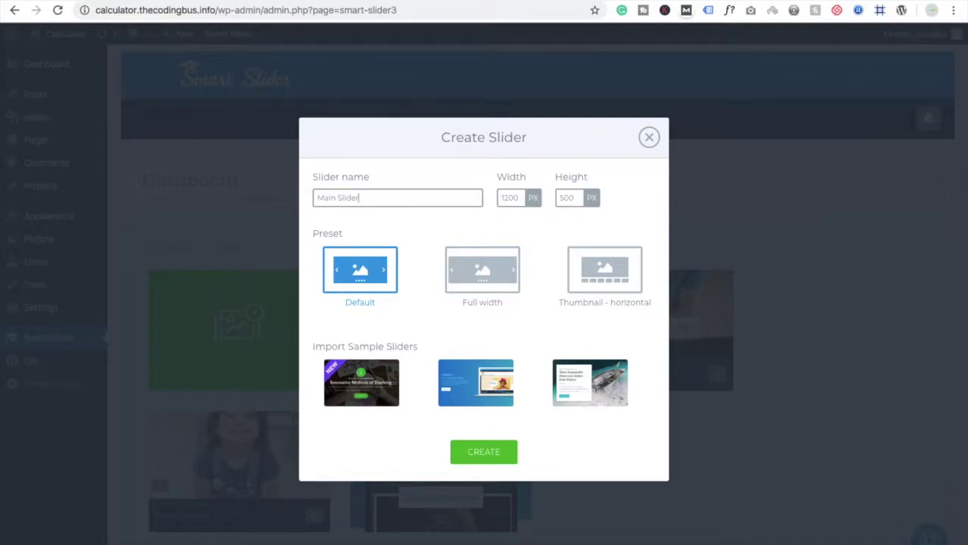
{"action": "left_click", "coordinate": [482, 453]}
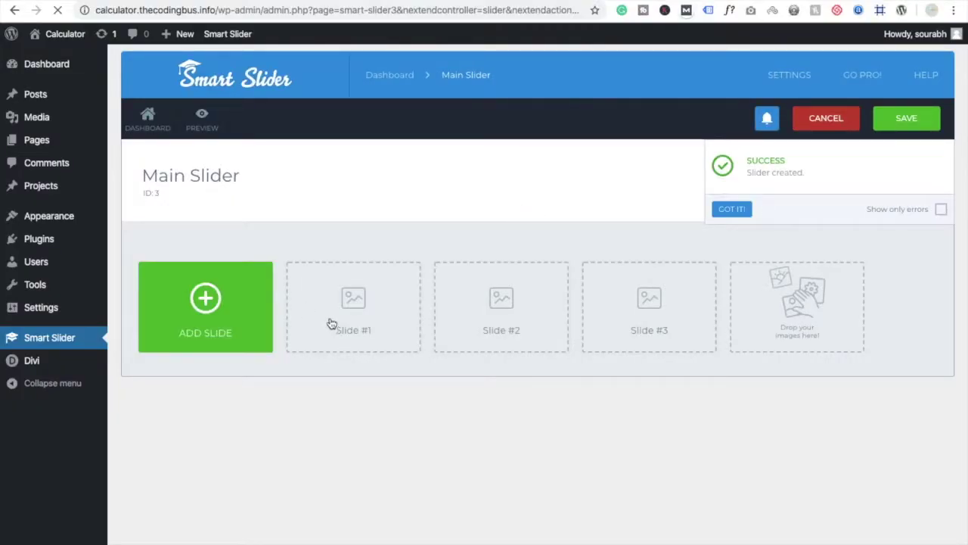
- Upload four Desktop images, including 240e4be9-1200x500.jpg, dirtroad1200x500.jpg and the manta resort image
{"action": "left_click", "coordinate": [359, 303]}
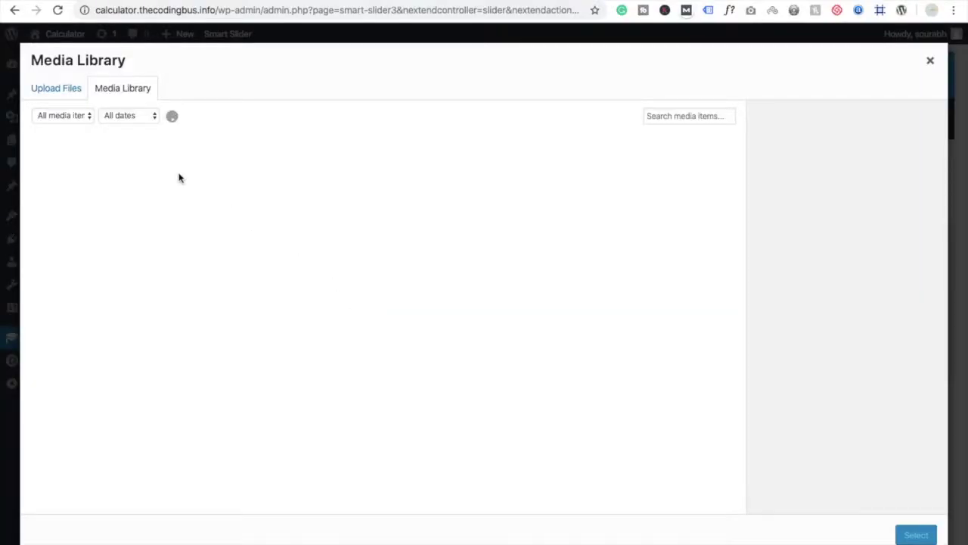
{"action": "left_click", "coordinate": [79, 89]}
{"action": "left_click", "coordinate": [458, 296]}
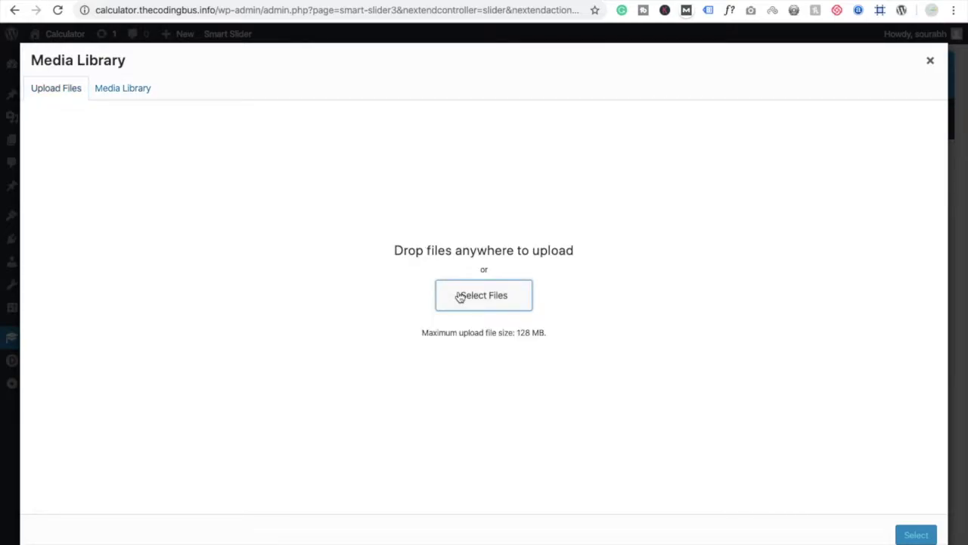
{"action": "left_click", "coordinate": [259, 75]}
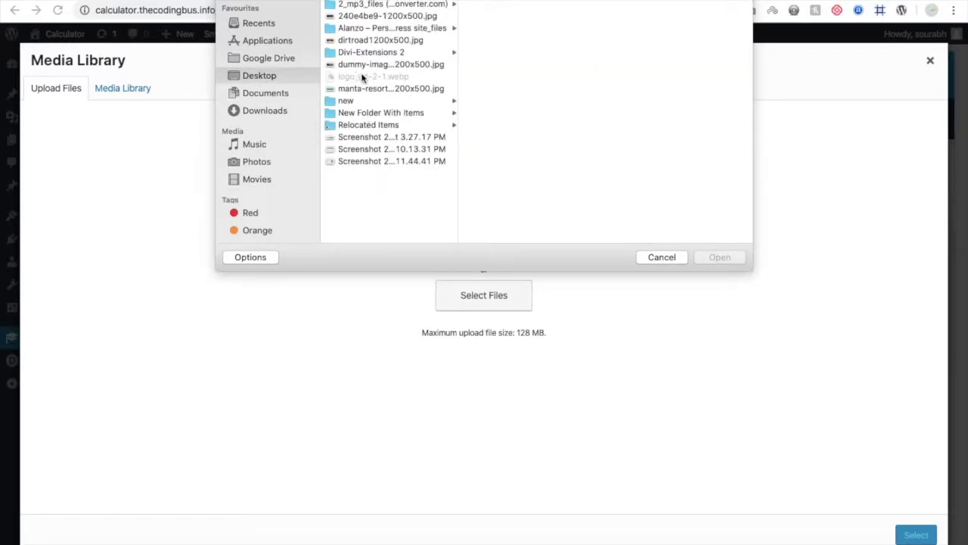
{"action": "left_click", "coordinate": [344, 18]}
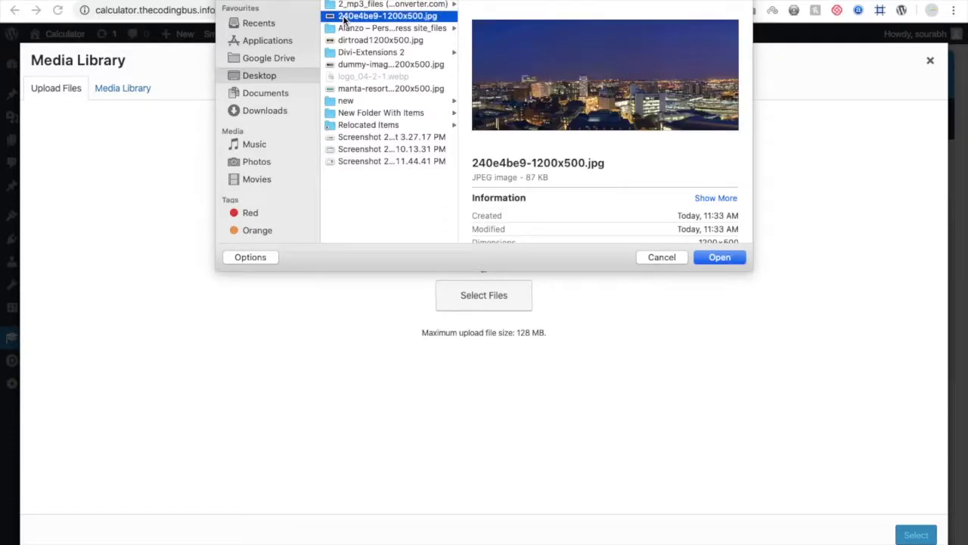
{"action": "left_click", "coordinate": [359, 43], "text": "super"}
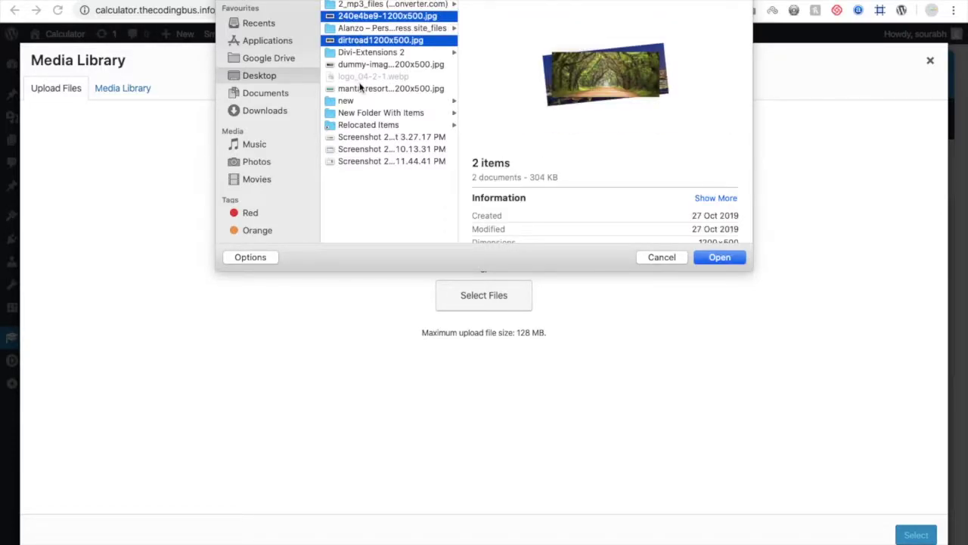
{"action": "left_click", "coordinate": [359, 66], "text": "super"}
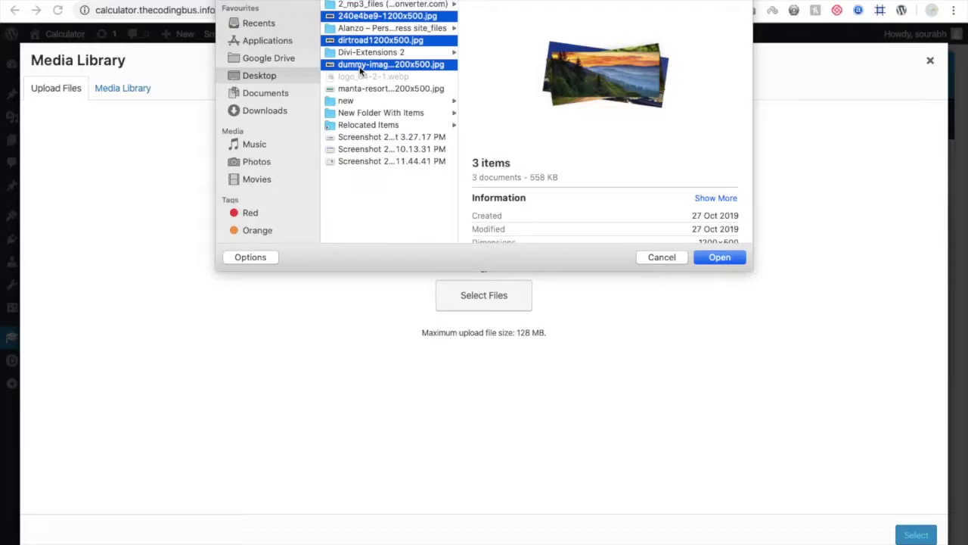
{"action": "left_click", "coordinate": [365, 90], "text": "super"}
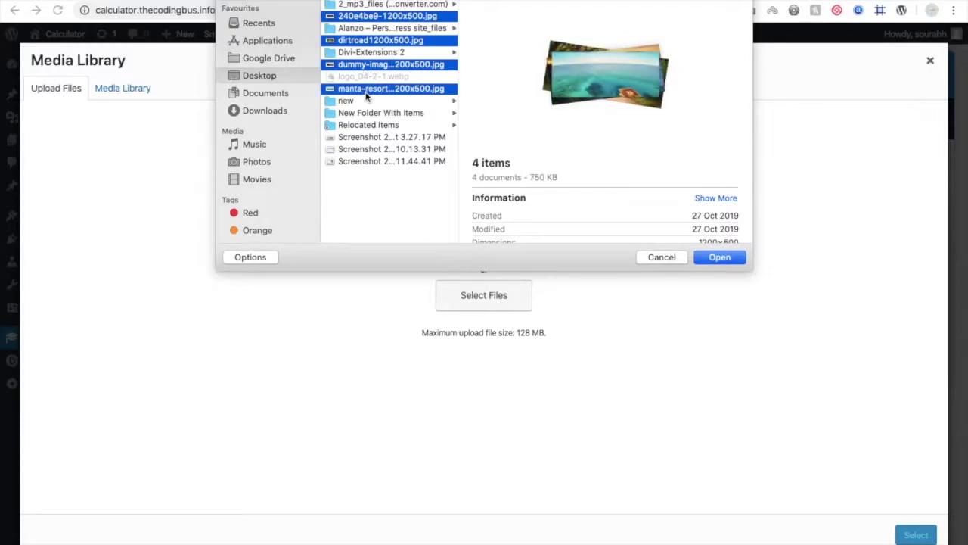
{"action": "left_click", "coordinate": [720, 257]}
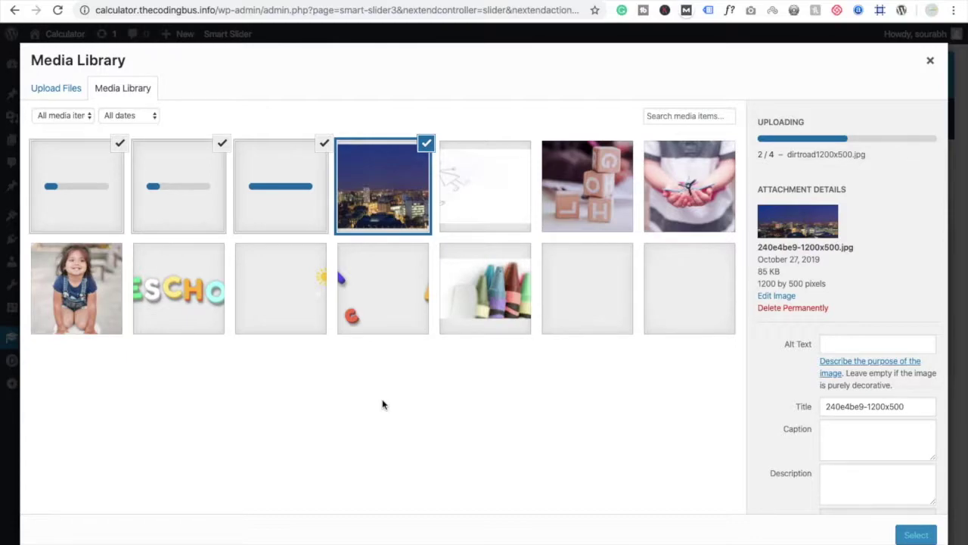
- Confirm the uploaded images are 1200×500 and add them as slides
{"action": "left_click_drag", "start_coordinate": [758, 283], "coordinate": [836, 292]}
{"action": "left_click", "coordinate": [301, 197]}
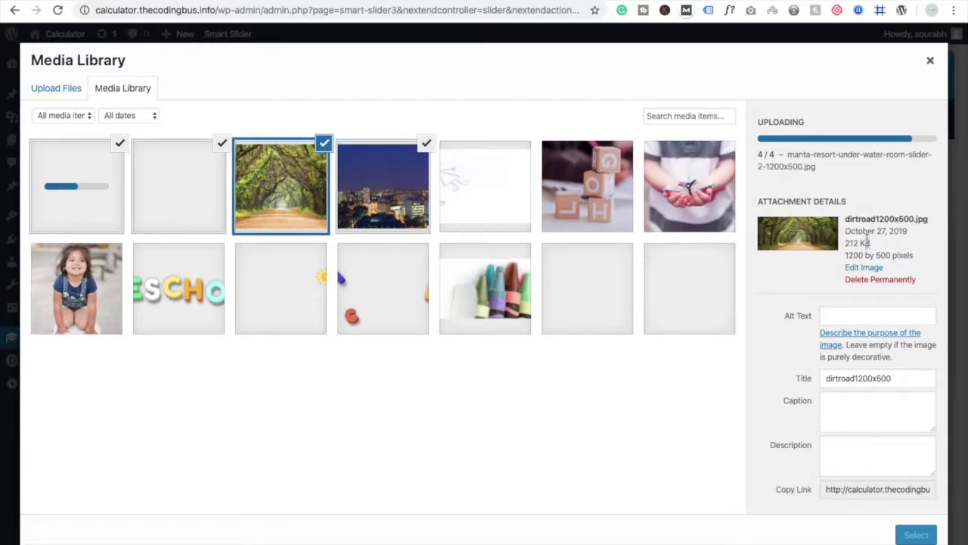
{"action": "left_click_drag", "start_coordinate": [845, 256], "coordinate": [876, 255]}
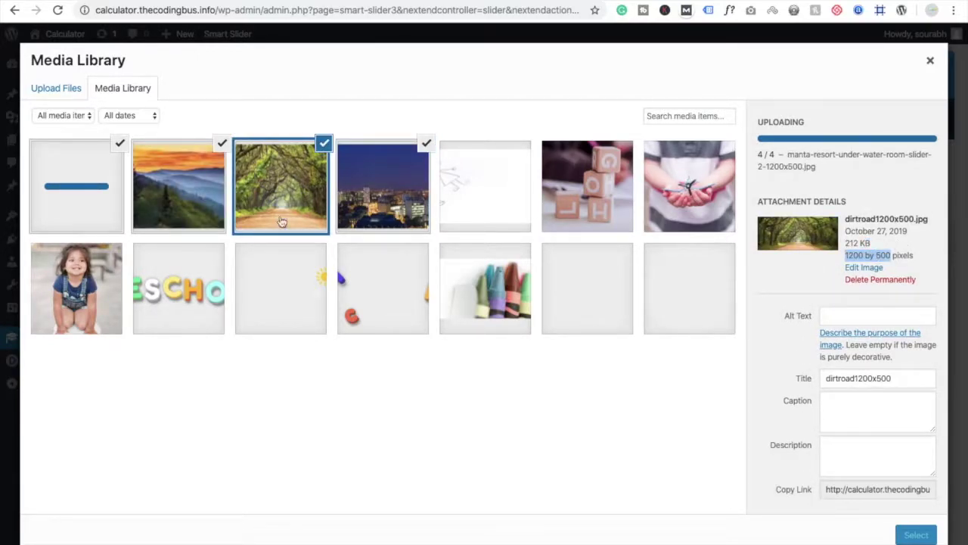
{"action": "left_click", "coordinate": [916, 535]}
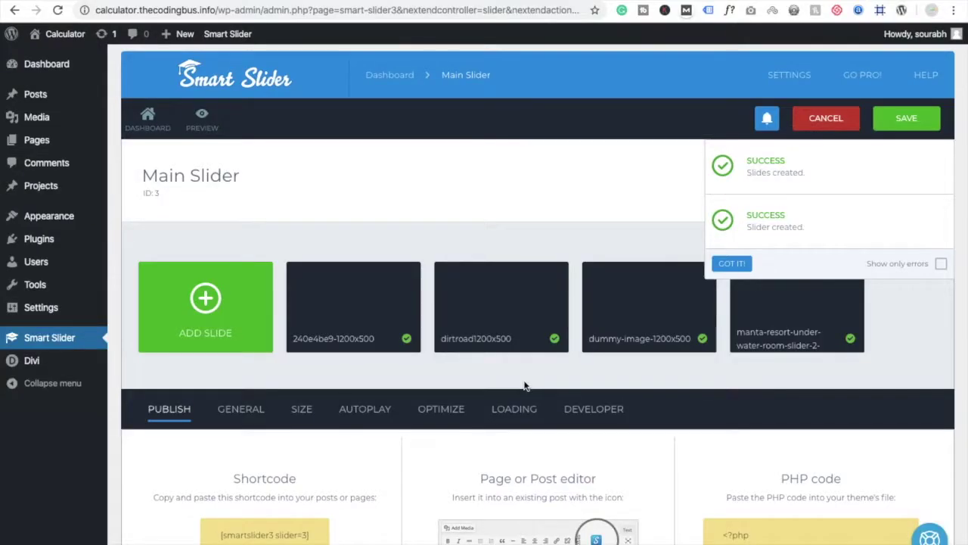
- Copy the [smartslider3 slider=3] shortcode and save Main Slider
{"action": "left_click", "coordinate": [730, 263]}
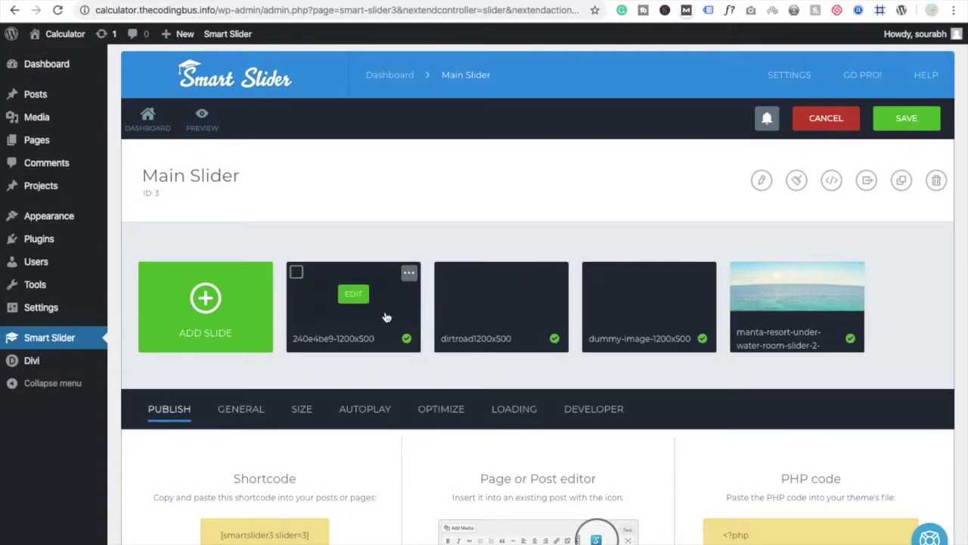
{"action": "scroll", "coordinate": [389, 314], "scroll_direction": "down", "scroll_amount": 1}
{"action": "scroll", "coordinate": [577, 480], "scroll_direction": "down", "scroll_amount": 4}
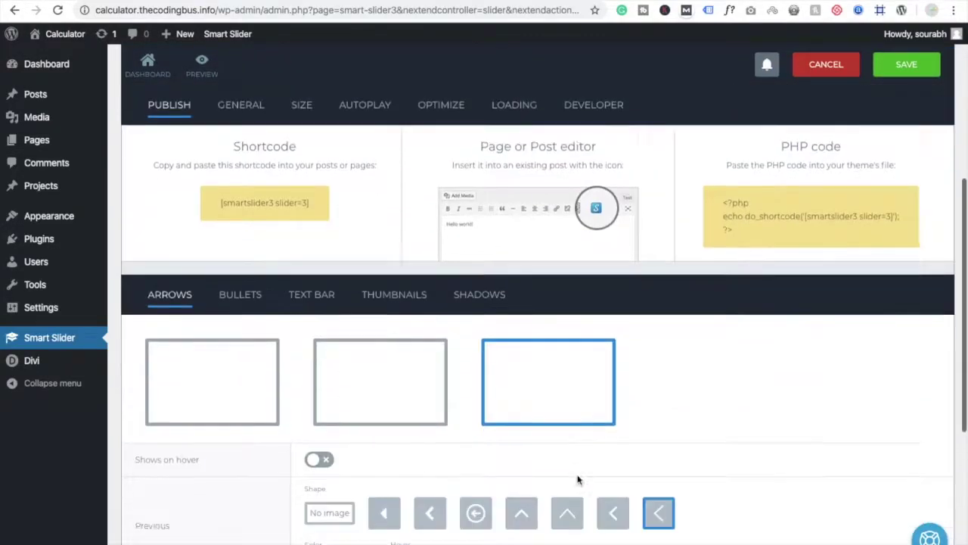
{"action": "scroll", "coordinate": [578, 480], "scroll_direction": "up", "scroll_amount": 3}
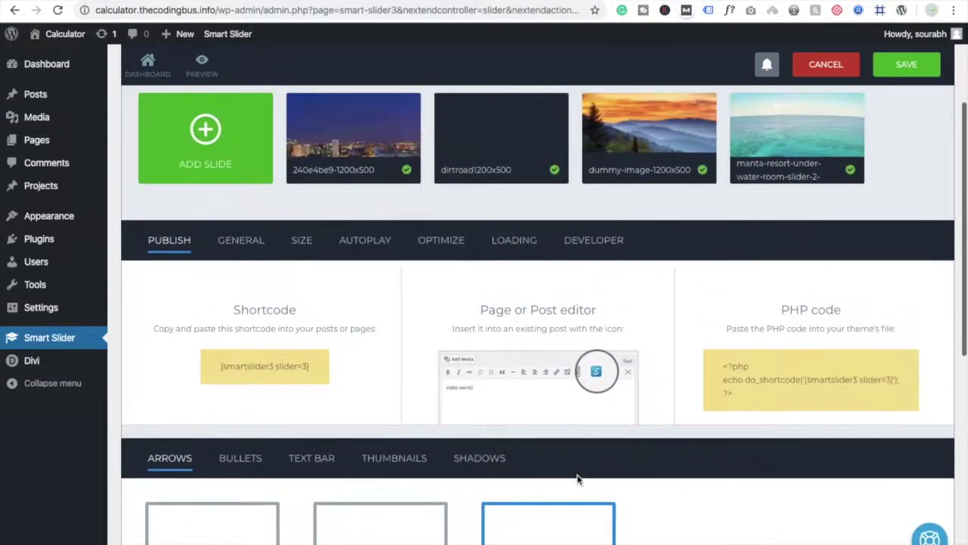
{"action": "left_click", "coordinate": [256, 361]}
{"action": "key", "text": "ctrl+c"}
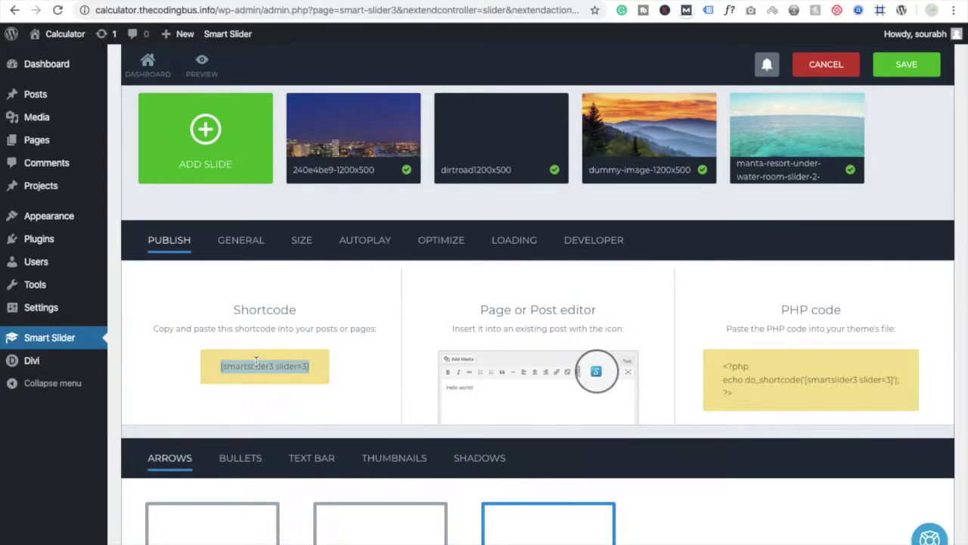
{"action": "scroll", "coordinate": [257, 361], "scroll_direction": "up", "scroll_amount": 3}
{"action": "left_click", "coordinate": [903, 121]}
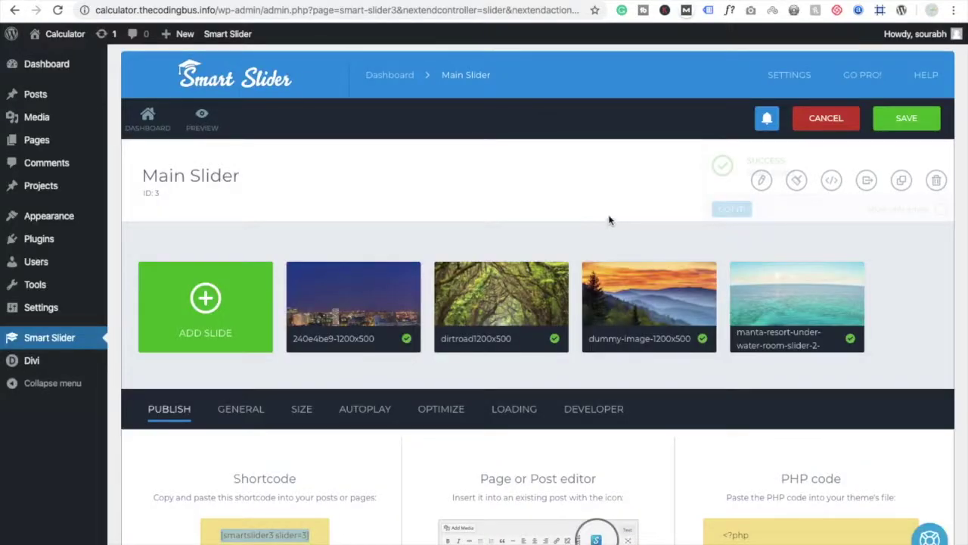
- Go to the All Pages list in WordPress
{"action": "mouse_move", "coordinate": [37, 145]}
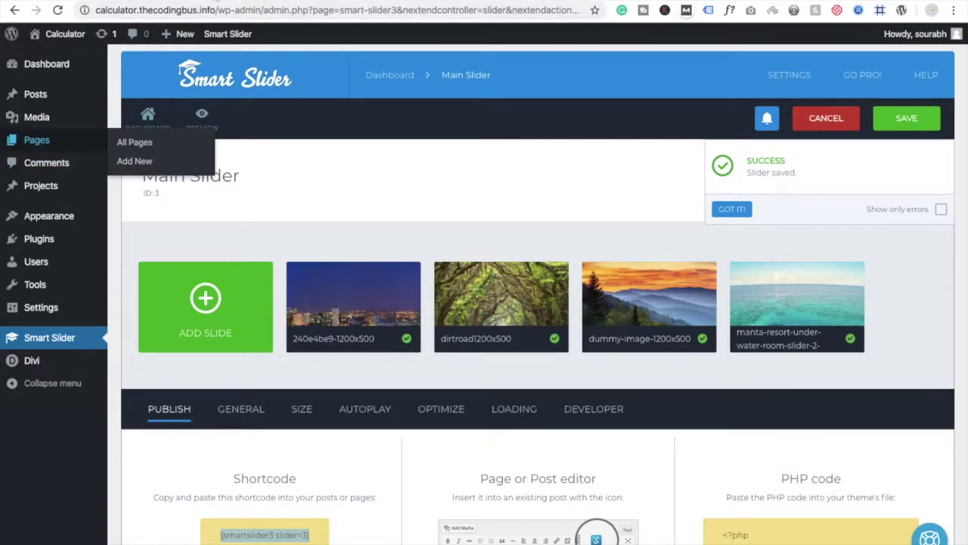
{"action": "left_click", "coordinate": [135, 143]}
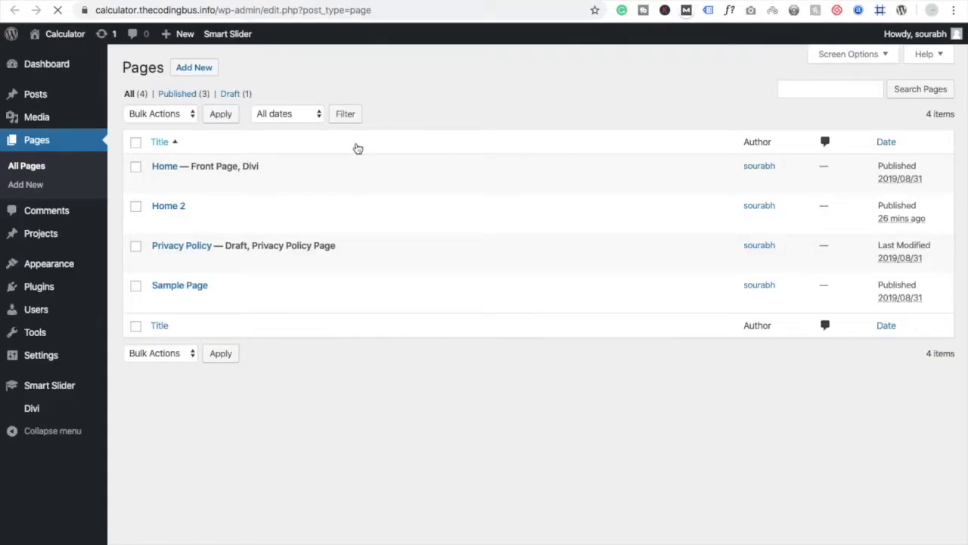
{"action": "mouse_move", "coordinate": [189, 184]}
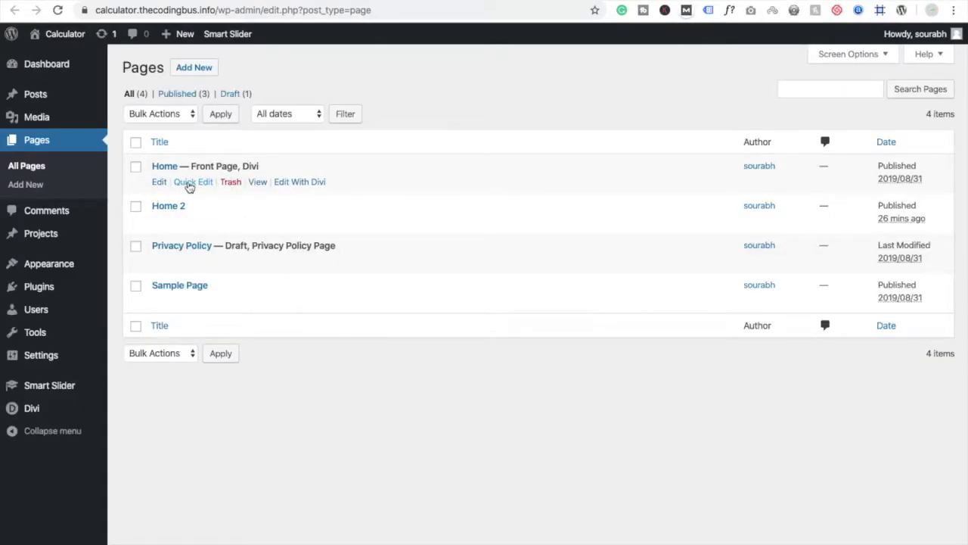
- Edit the Home page and launch it in the Divi Builder
{"action": "left_click", "coordinate": [160, 183]}
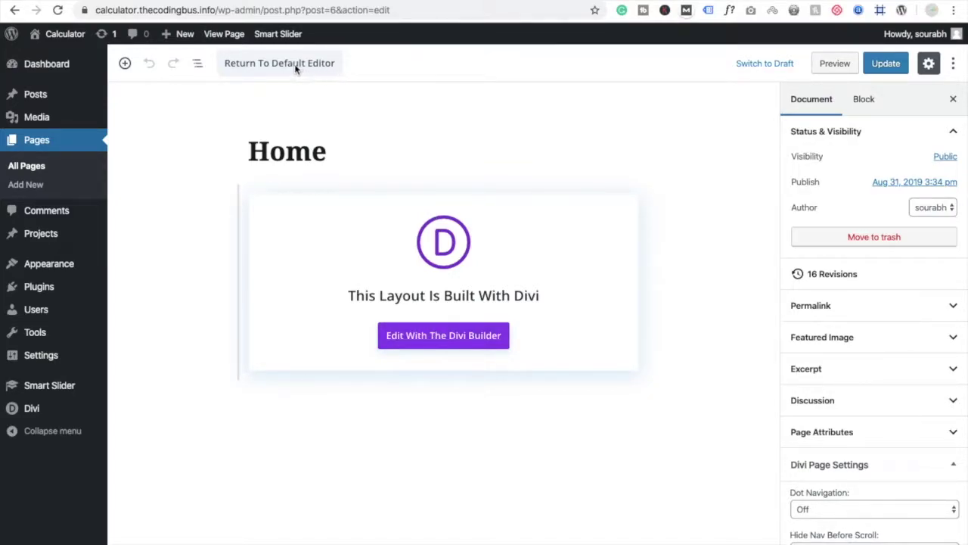
{"action": "left_click", "coordinate": [469, 347]}
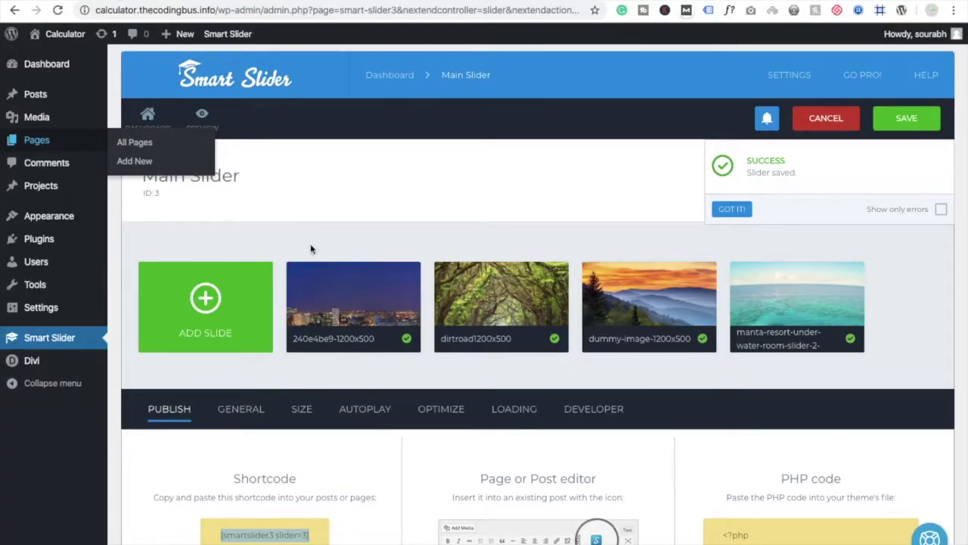
{"action": "scroll", "coordinate": [313, 249], "scroll_direction": "down", "scroll_amount": 3}
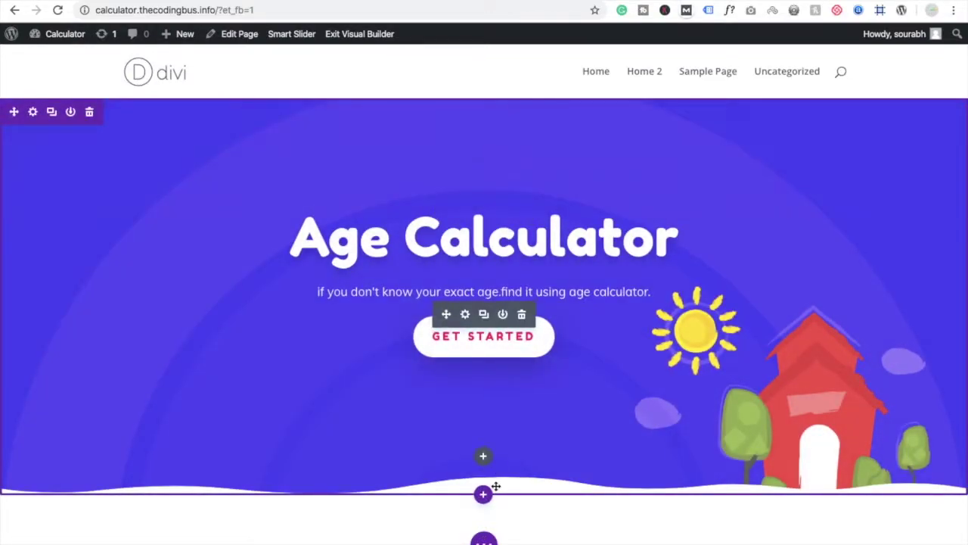
- Add a Fullwidth Code section containing the pasted [smartslider3 slider=3] shortcode
{"action": "left_click", "coordinate": [484, 495]}
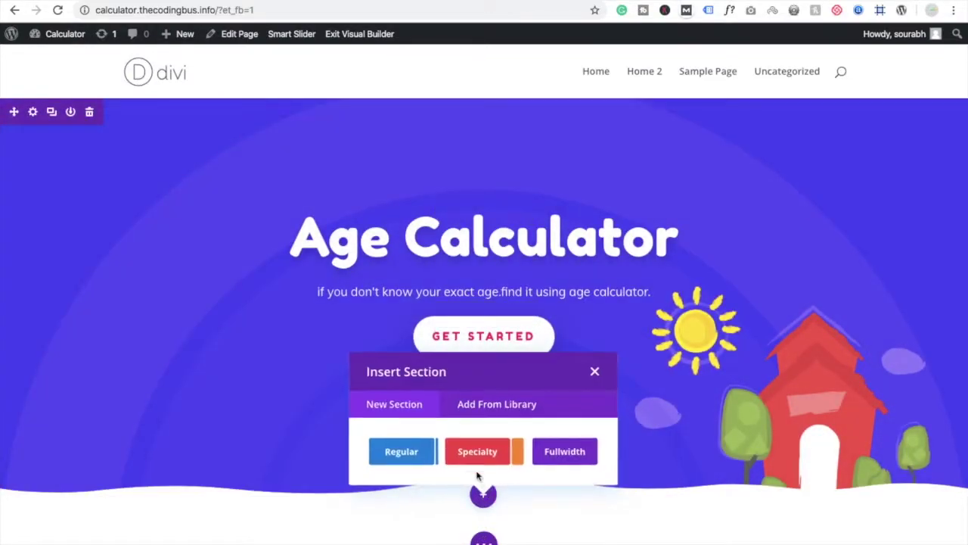
{"action": "left_click", "coordinate": [582, 451]}
{"action": "type", "text": "c"}
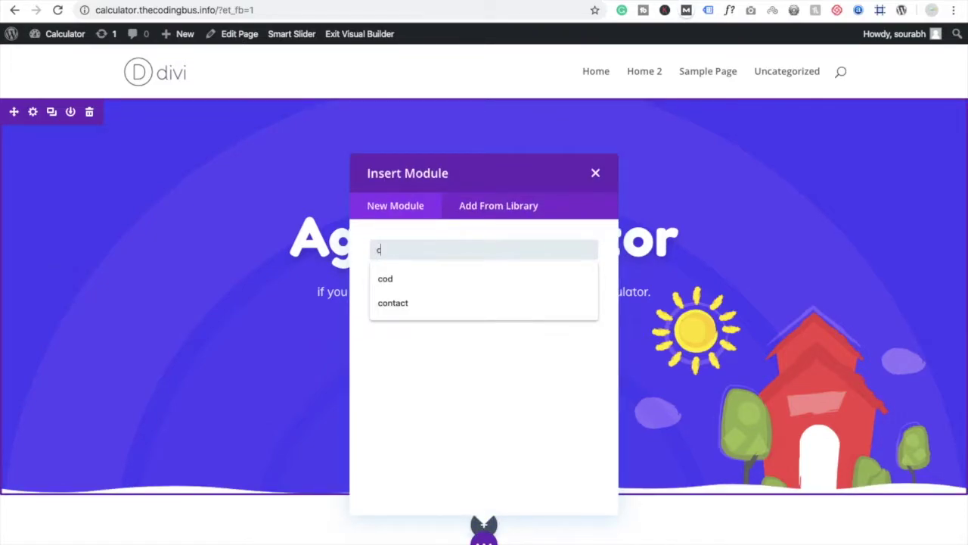
{"action": "type", "text": "ode"}
{"action": "left_click", "coordinate": [418, 388]}
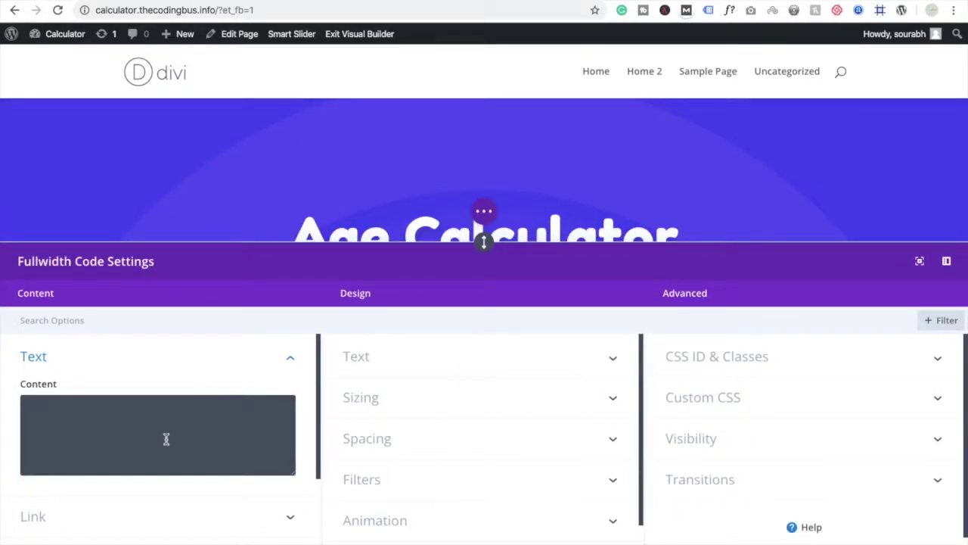
{"action": "left_click", "coordinate": [168, 442]}
{"action": "key", "text": "ctrl+v"}
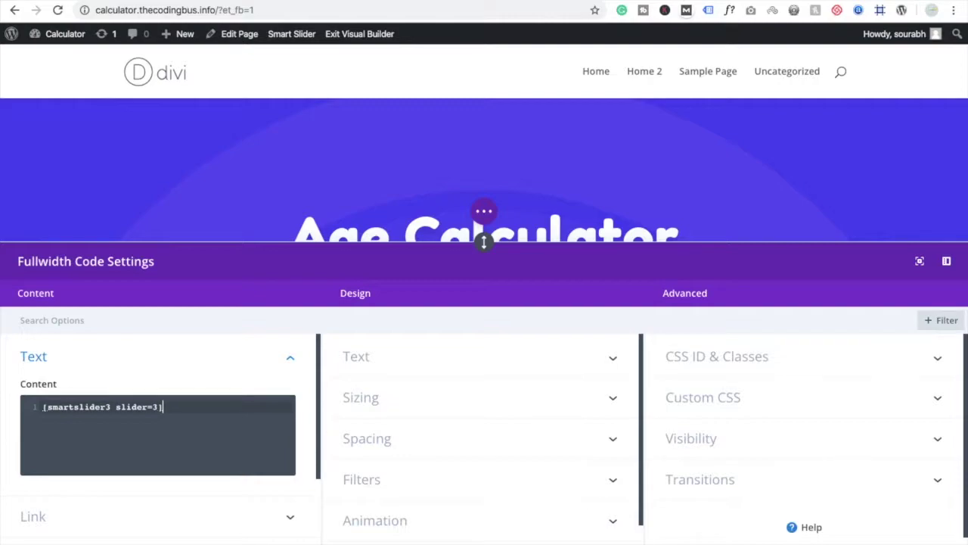
- Move the code section above the Age Calculator hero and exit the builder
{"action": "left_click_drag", "start_coordinate": [484, 242], "coordinate": [484, 522]}
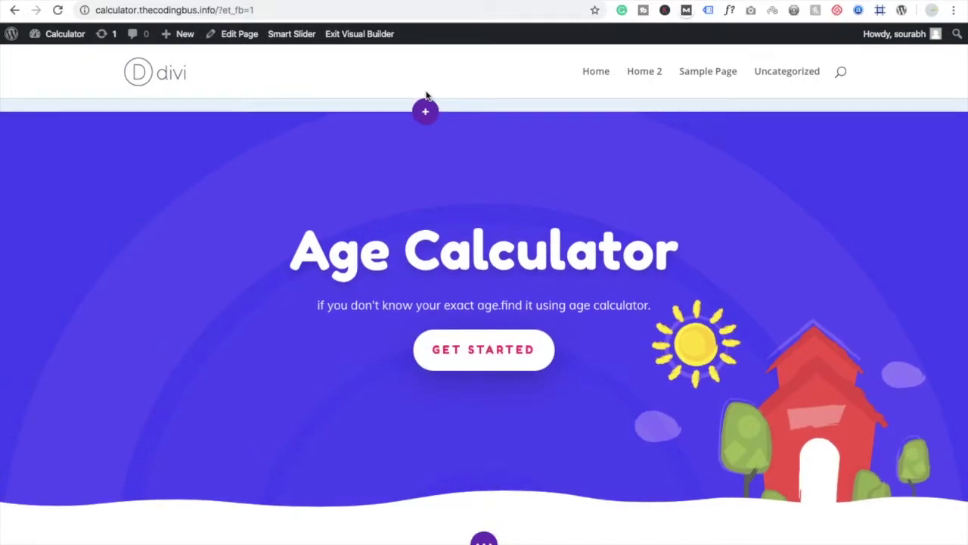
{"action": "left_click", "coordinate": [425, 111]}
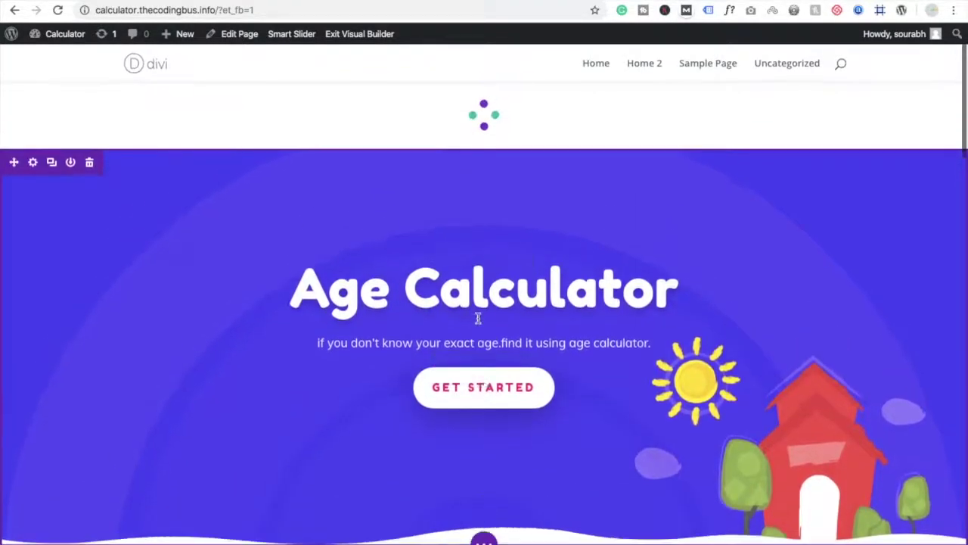
{"action": "left_click", "coordinate": [363, 35]}
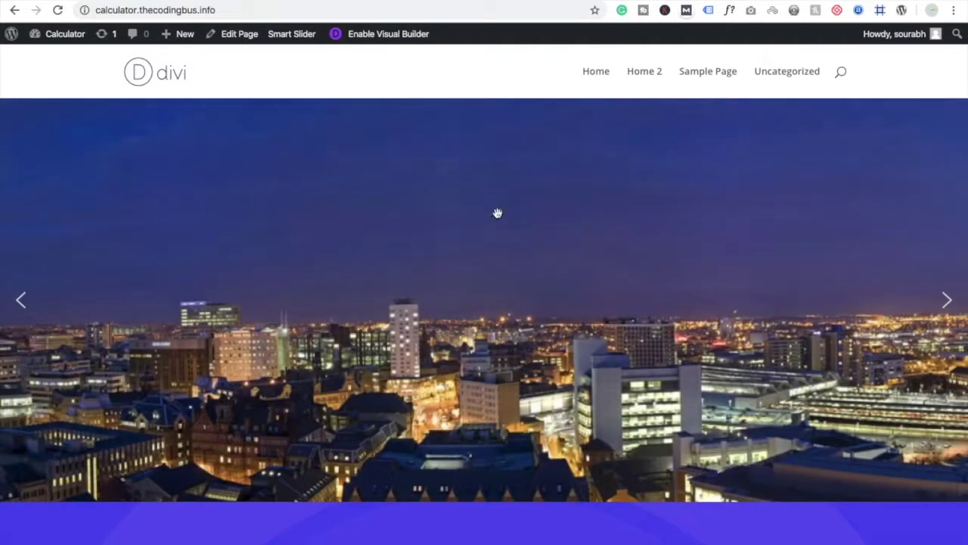
- Advance the live slider to the ocean slide and scroll to check the page layout
{"action": "left_click", "coordinate": [941, 310]}
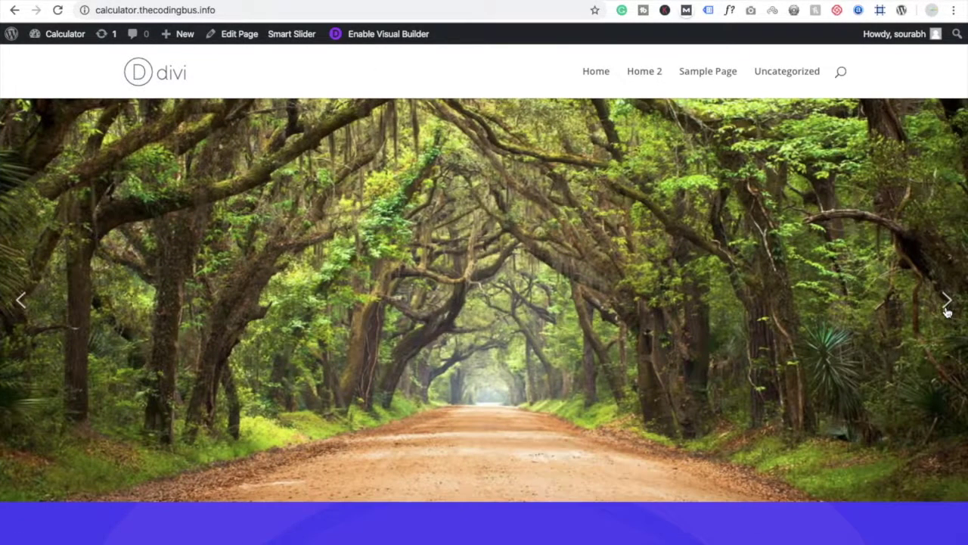
{"action": "left_click", "coordinate": [945, 310]}
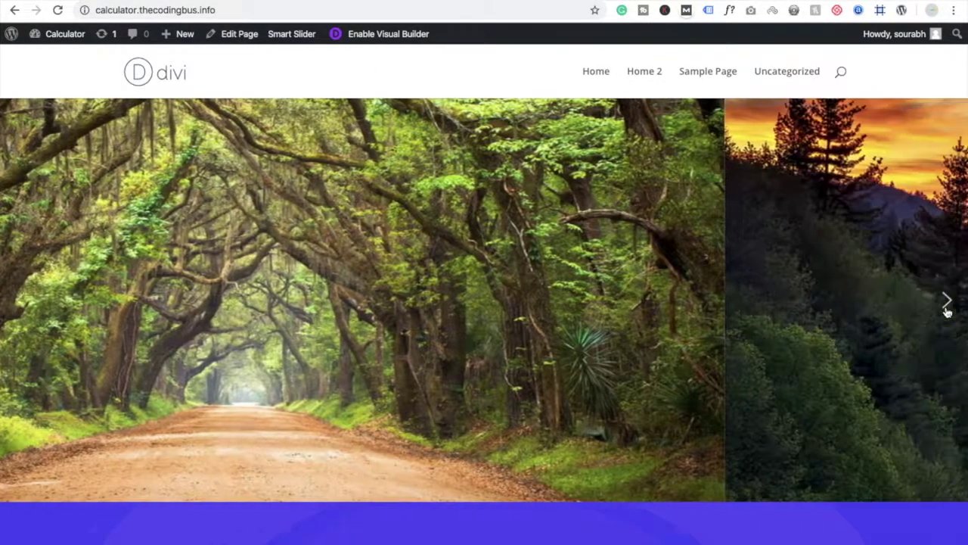
{"action": "left_click", "coordinate": [946, 310]}
{"action": "scroll", "coordinate": [597, 367], "scroll_direction": "down", "scroll_amount": 5}
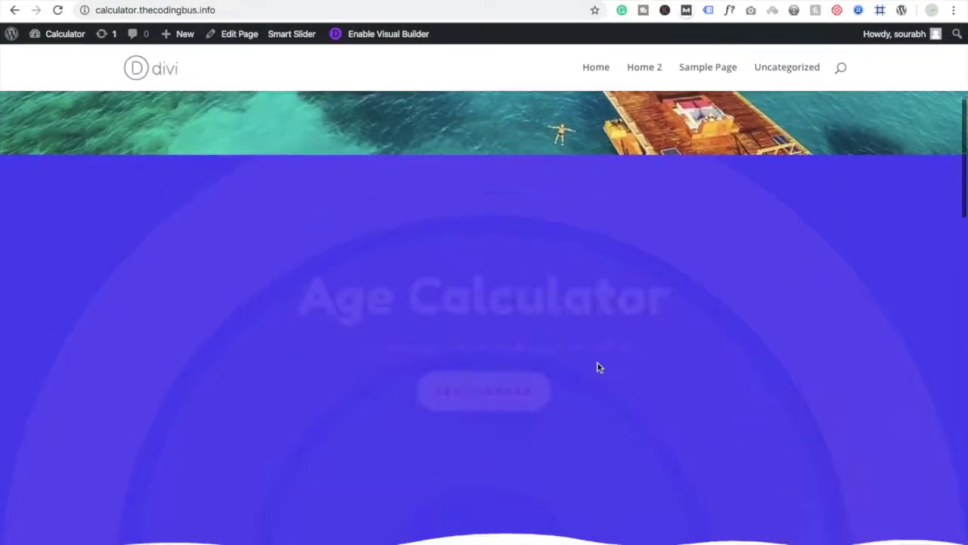
{"action": "scroll", "coordinate": [598, 366], "scroll_direction": "down", "scroll_amount": 8}
{"action": "scroll", "coordinate": [598, 365], "scroll_direction": "up", "scroll_amount": 12}
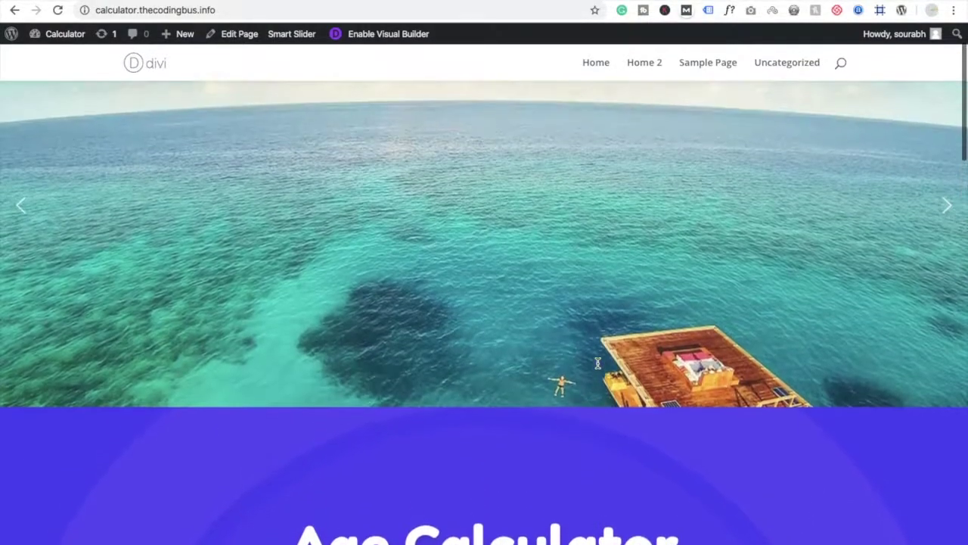
{"action": "scroll", "coordinate": [597, 364], "scroll_direction": "up", "scroll_amount": 2}
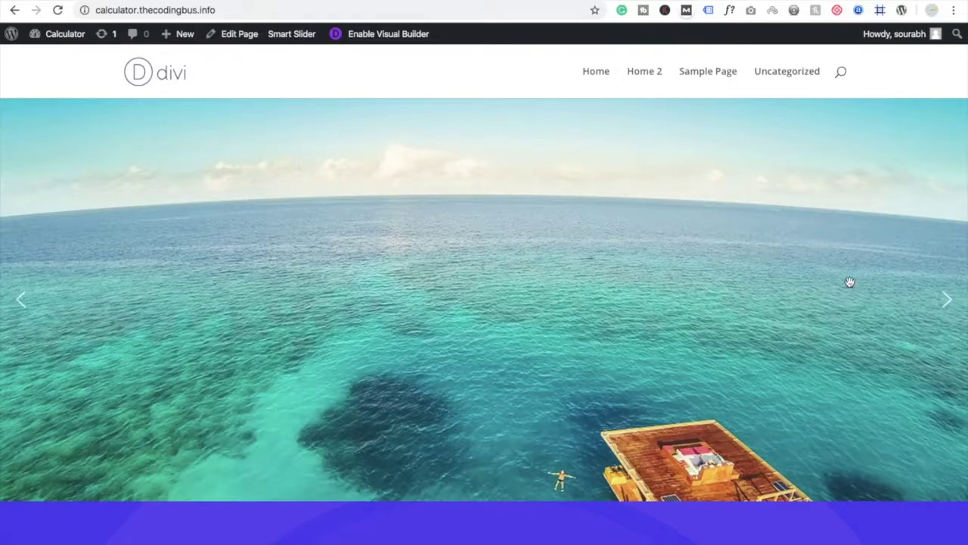
- Cycle the live slider through the forest road and mountain sunset slides
{"action": "left_click", "coordinate": [946, 309]}
{"action": "left_click", "coordinate": [946, 309]}
{"action": "left_click", "coordinate": [946, 310]}
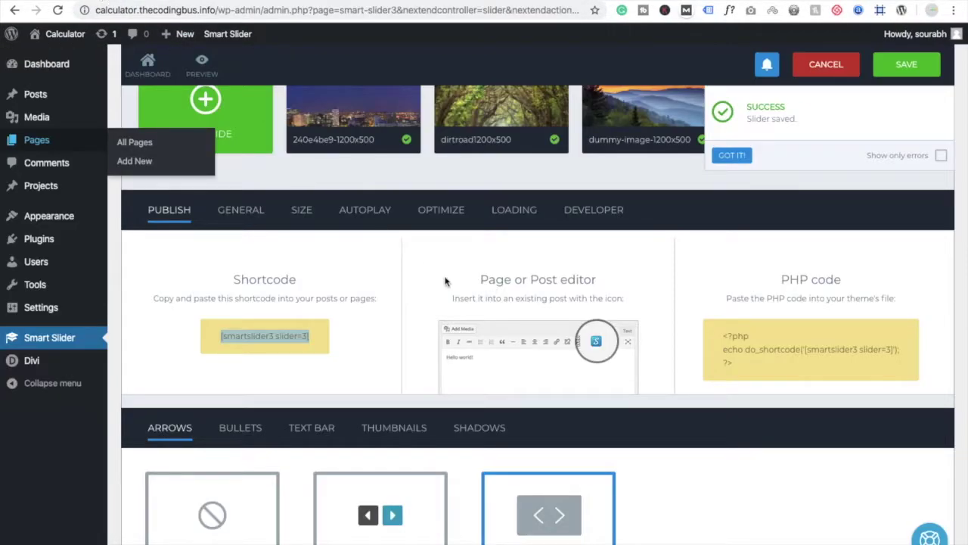
- Set Main Slider's arrows to the boxed style with the circled arrow shape
{"action": "scroll", "coordinate": [689, 449], "scroll_direction": "down", "scroll_amount": 2}
{"action": "scroll", "coordinate": [689, 450], "scroll_direction": "down", "scroll_amount": 1}
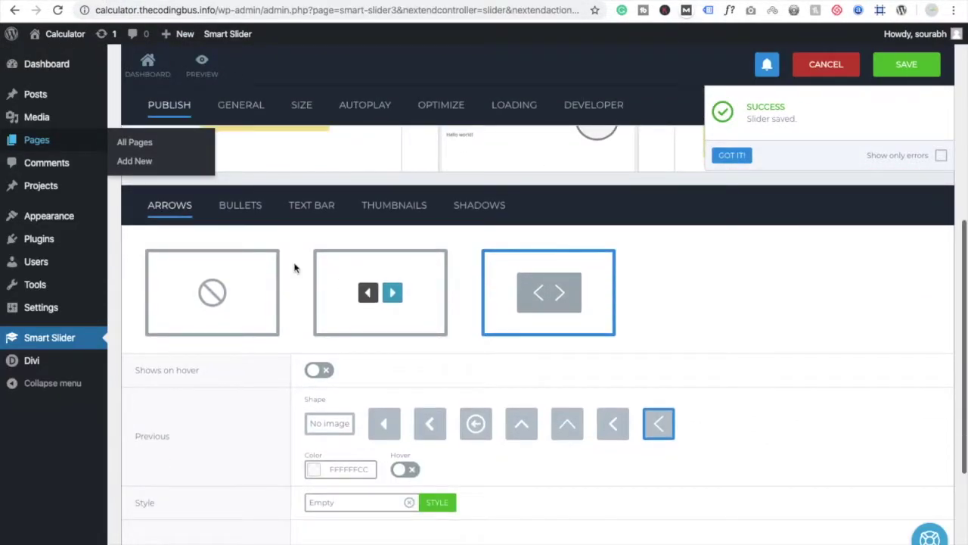
{"action": "left_click", "coordinate": [395, 314]}
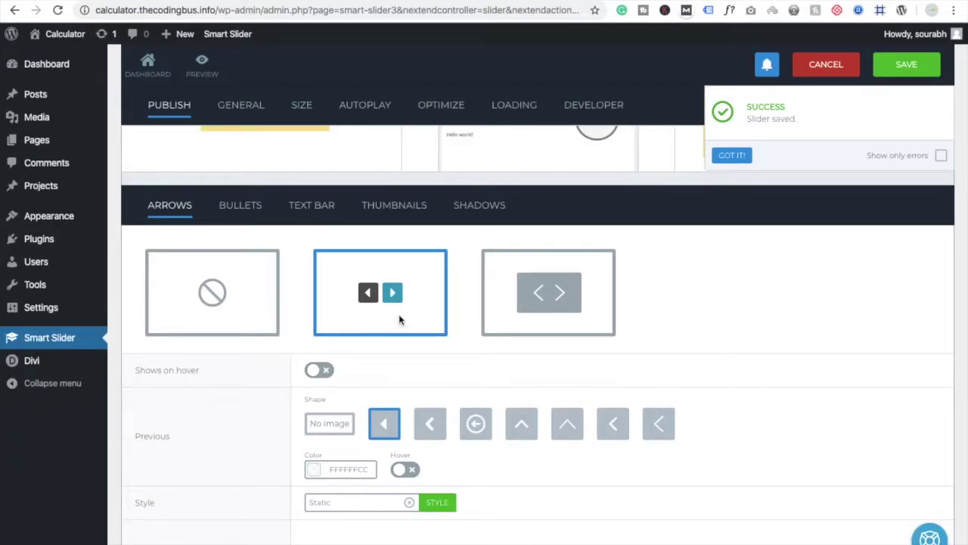
{"action": "scroll", "coordinate": [707, 386], "scroll_direction": "down", "scroll_amount": 1}
{"action": "left_click", "coordinate": [484, 366]}
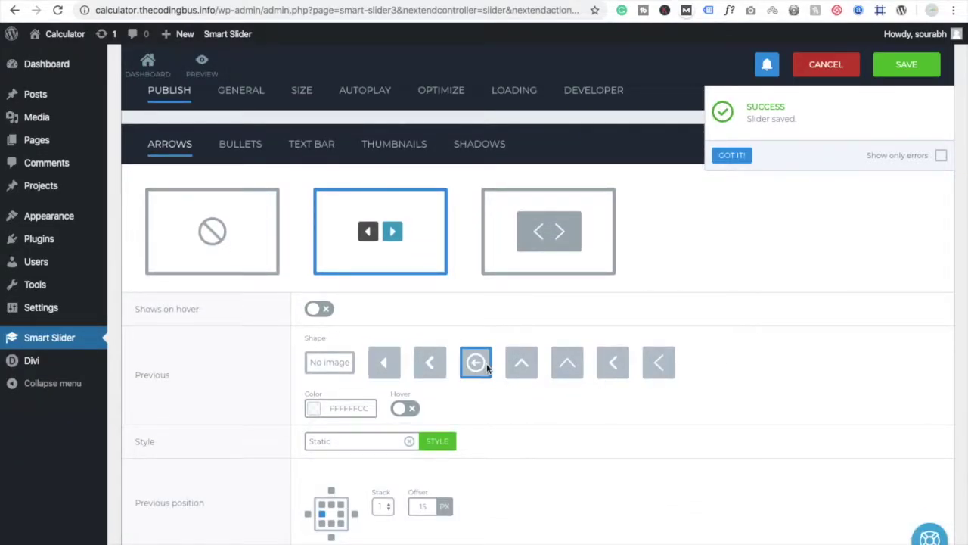
{"action": "scroll", "coordinate": [543, 453], "scroll_direction": "down", "scroll_amount": 3}
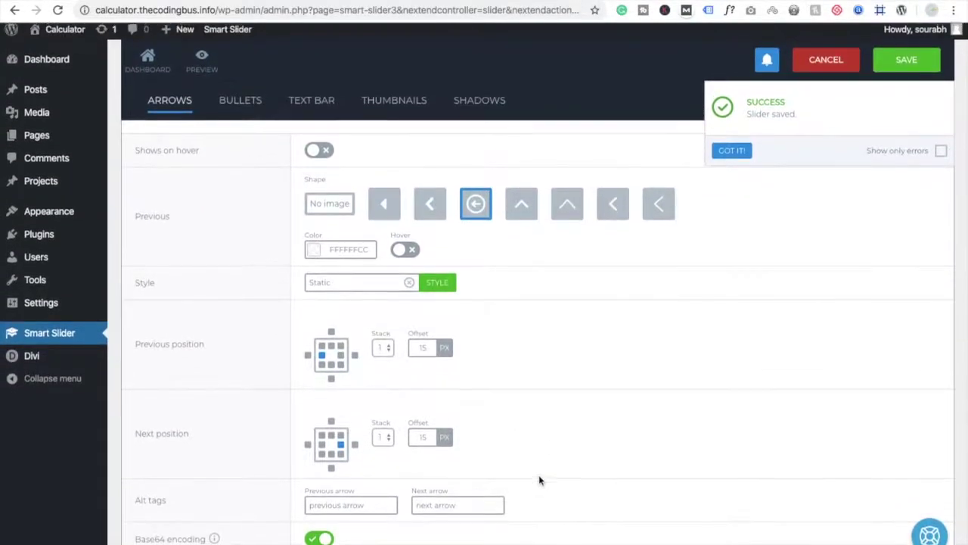
{"action": "scroll", "coordinate": [771, 416], "scroll_direction": "up", "scroll_amount": 3}
- Save the new arrow settings and return to the live Home page
{"action": "left_click", "coordinate": [731, 155]}
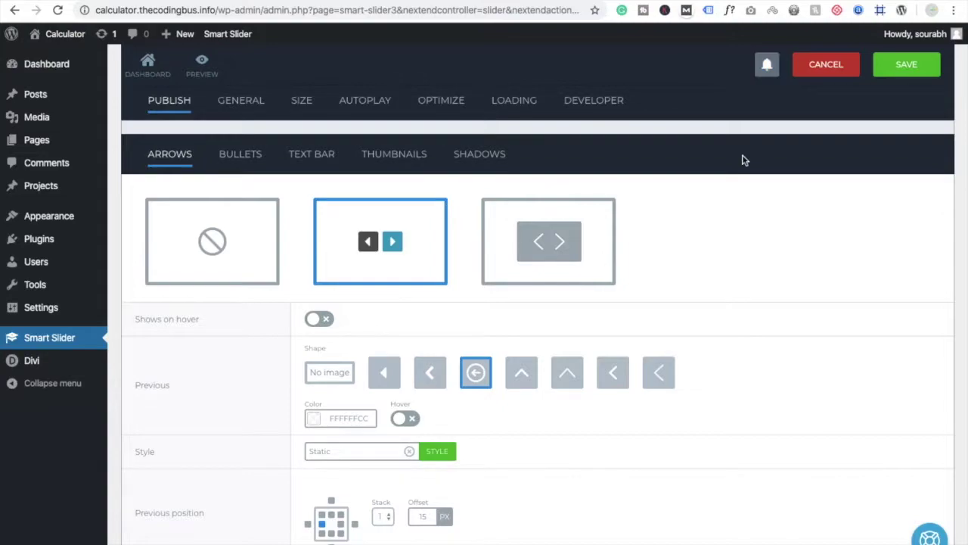
{"action": "scroll", "coordinate": [741, 525], "scroll_direction": "down", "scroll_amount": 1}
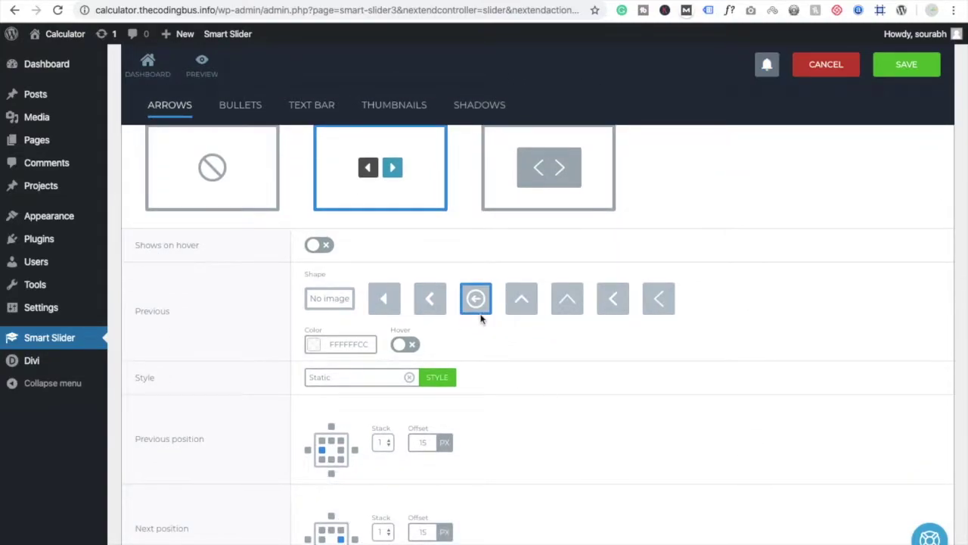
{"action": "scroll", "coordinate": [766, 295], "scroll_direction": "up", "scroll_amount": 2}
{"action": "left_click", "coordinate": [913, 68]}
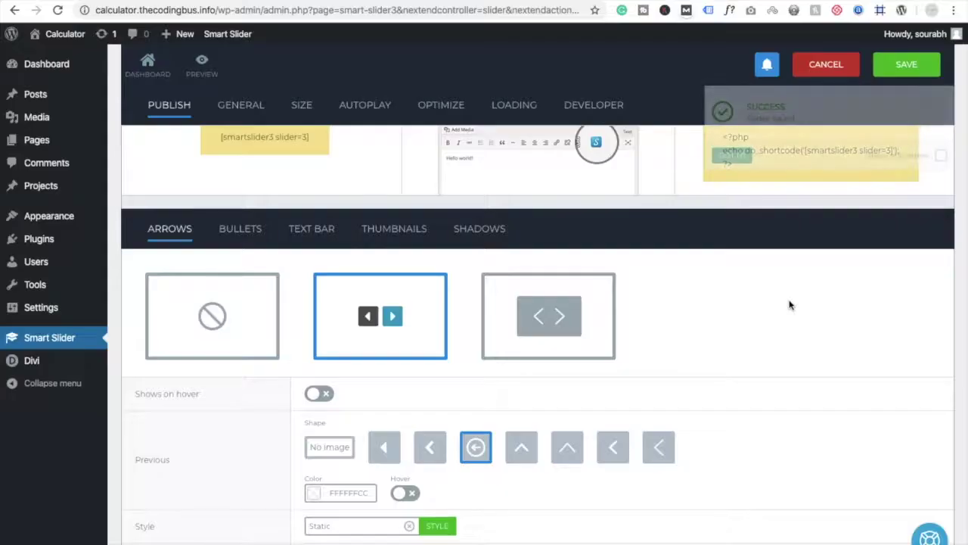
{"action": "left_click", "coordinate": [390, 2]}
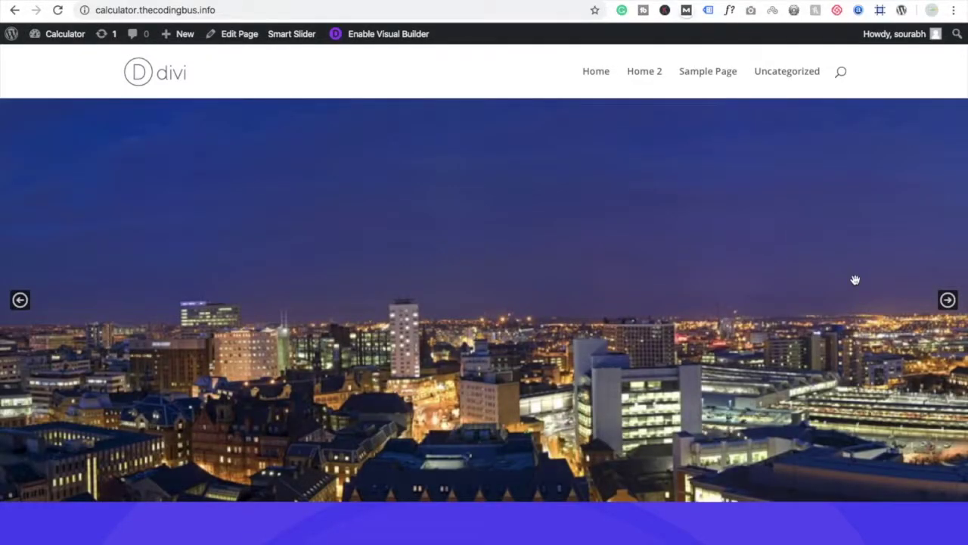
- Advance the reloaded slider to the forest road slide using the new circled arrow
{"action": "left_click", "coordinate": [947, 301]}
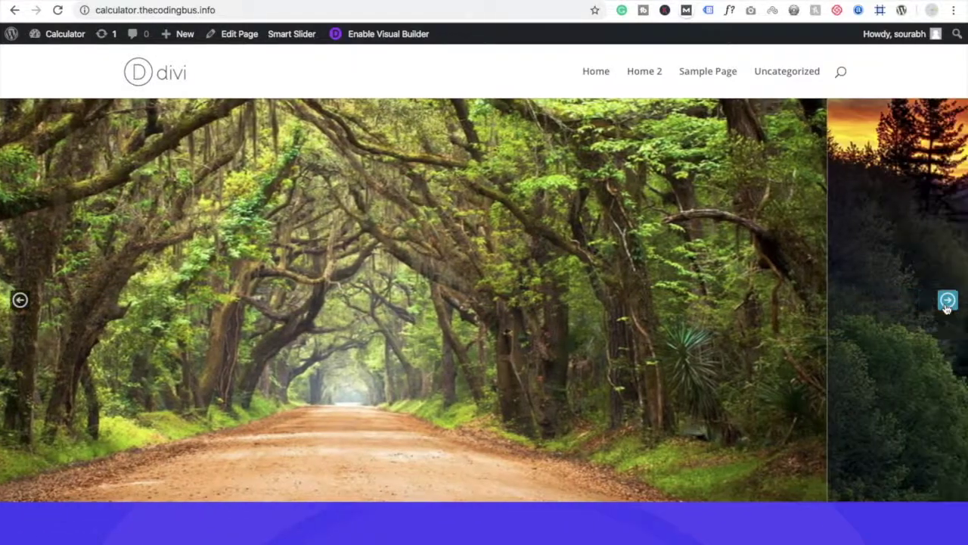